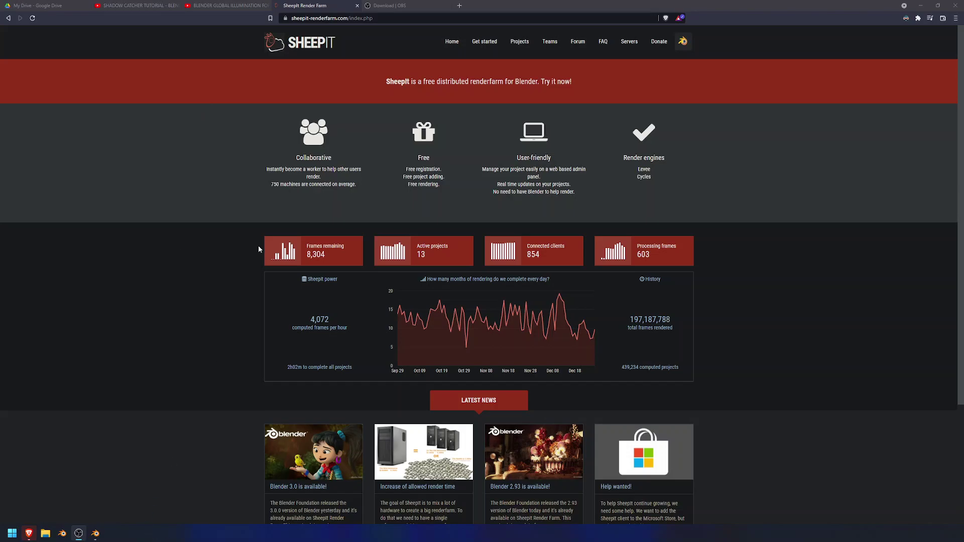
Bring the SheepIt website forward and check which account is signed in
left_click(315, 3)
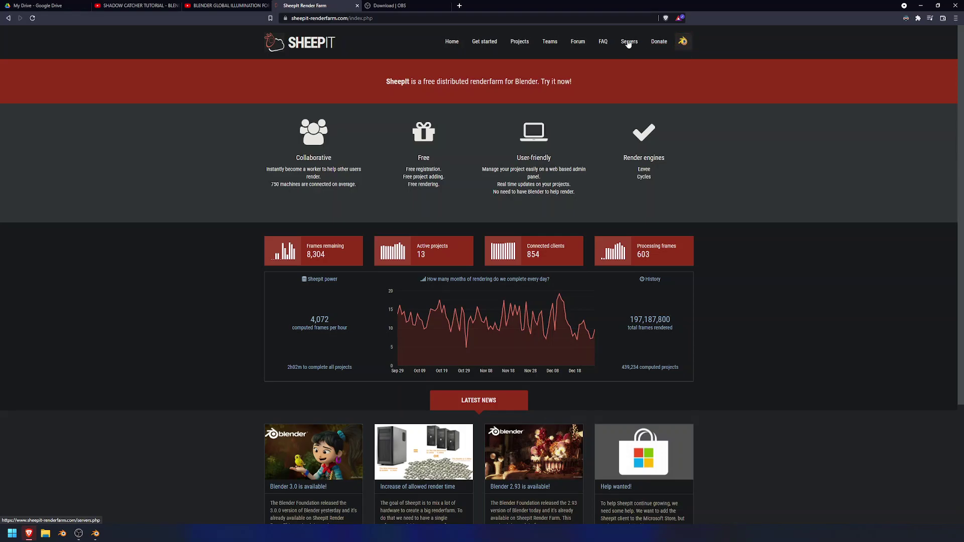
left_click(686, 44)
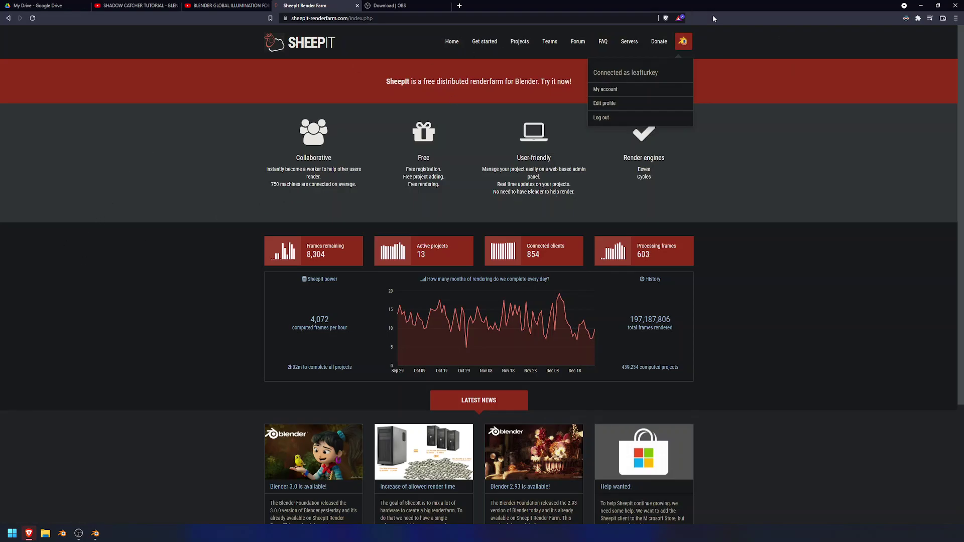
left_click(767, 71)
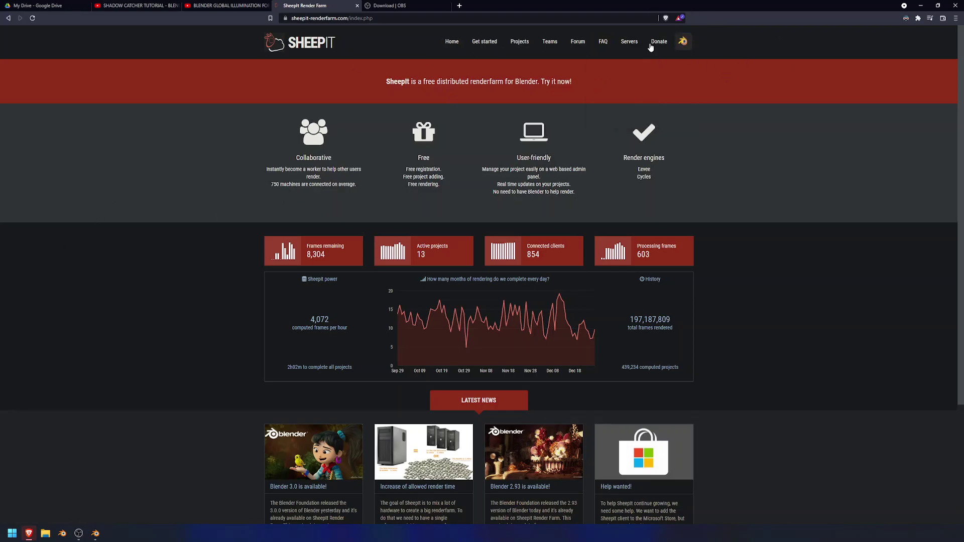
Download the Windows client sheepit-6.21338.0.exe into Downloads and launch it
left_click(478, 46)
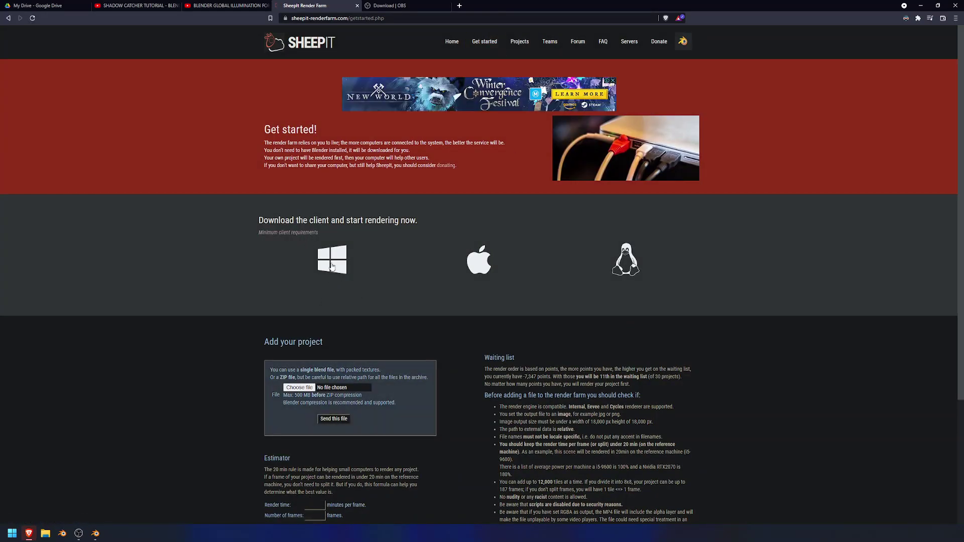
left_click(330, 276)
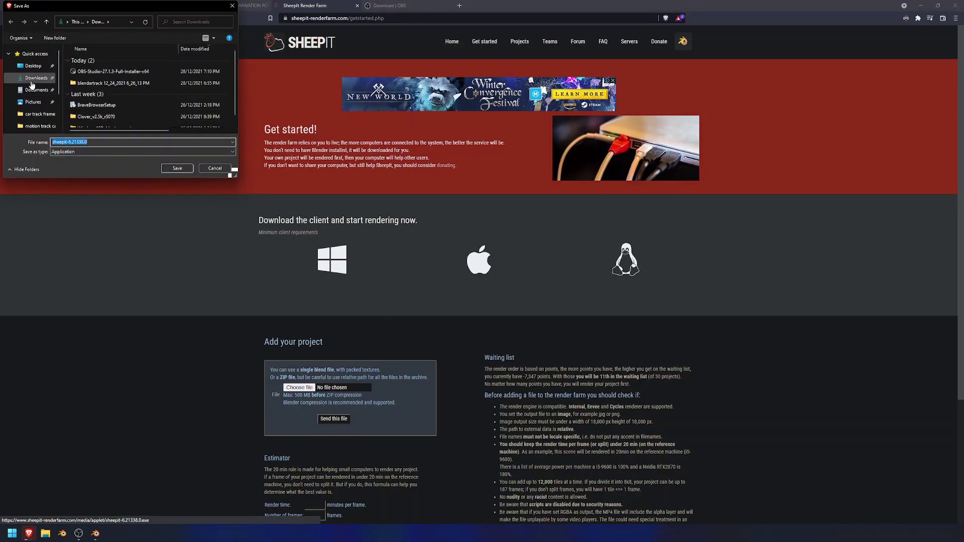
left_click(29, 78)
left_click(176, 168)
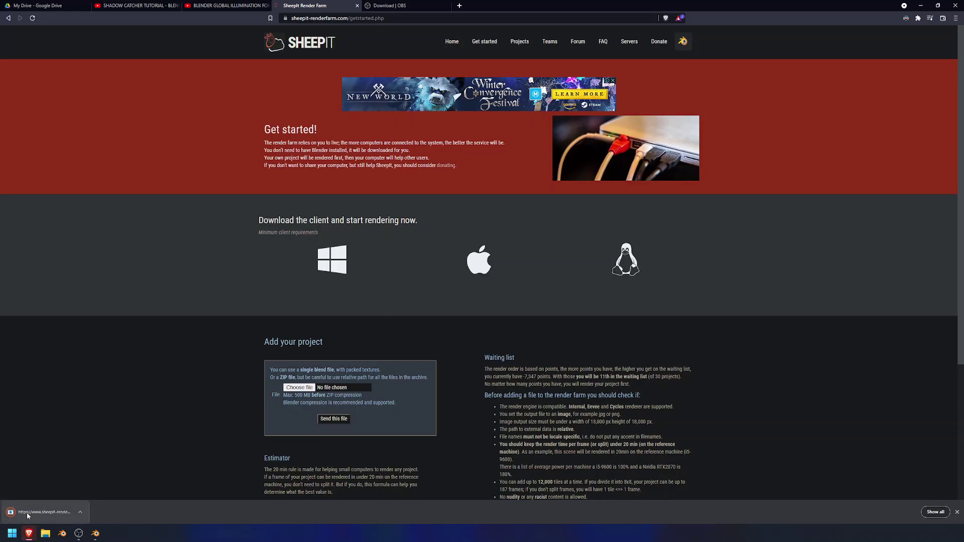
left_click(28, 512)
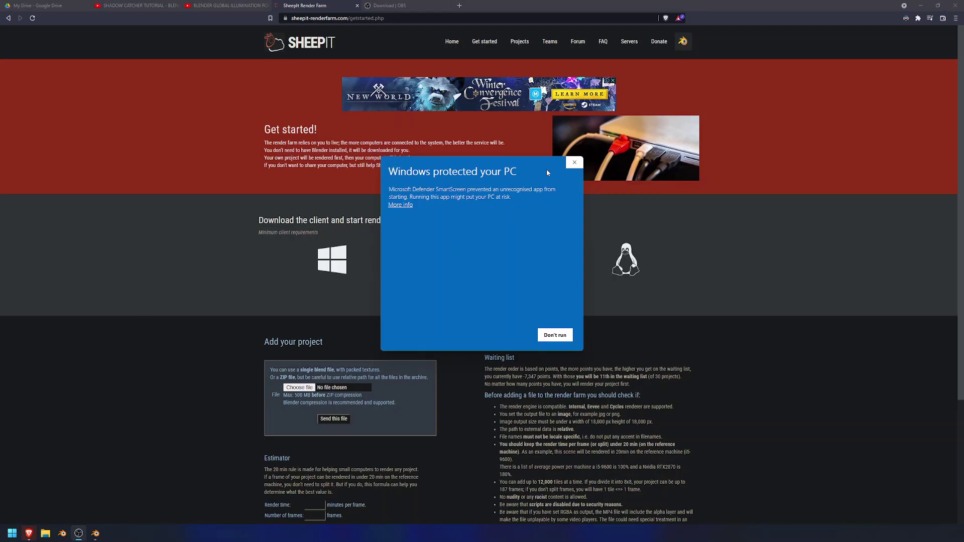
Bypass the SmartScreen warning with Run anyway and let the SheepIt client finish extracting
left_click(401, 205)
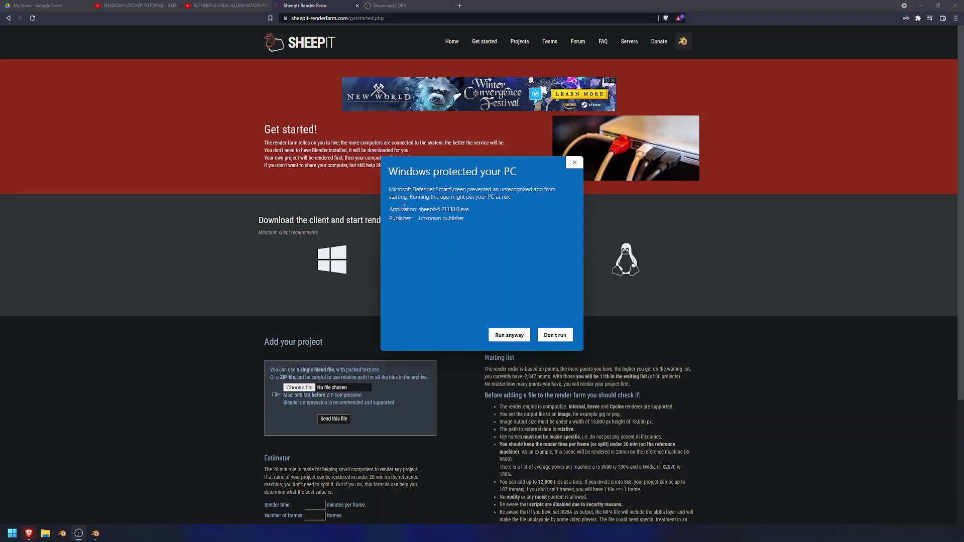
left_click(511, 339)
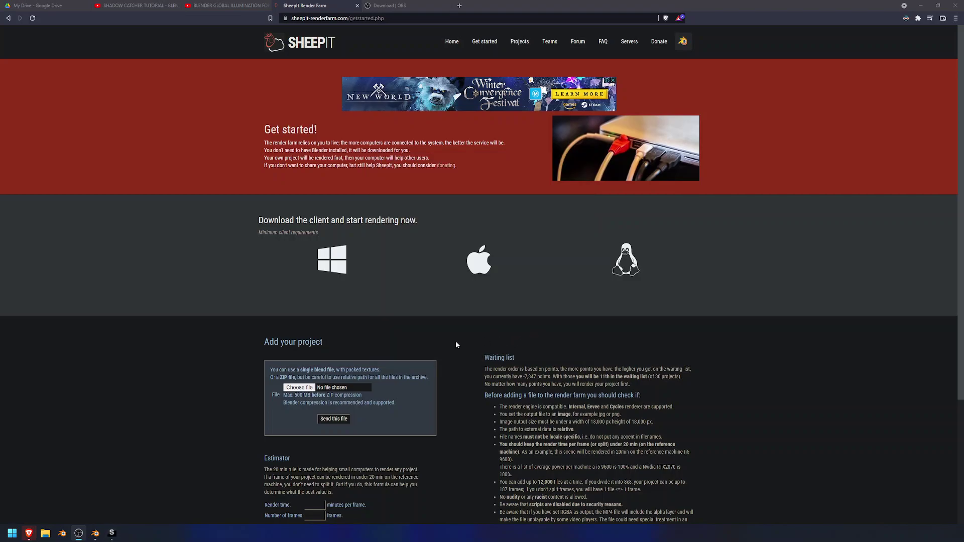
left_click(112, 535)
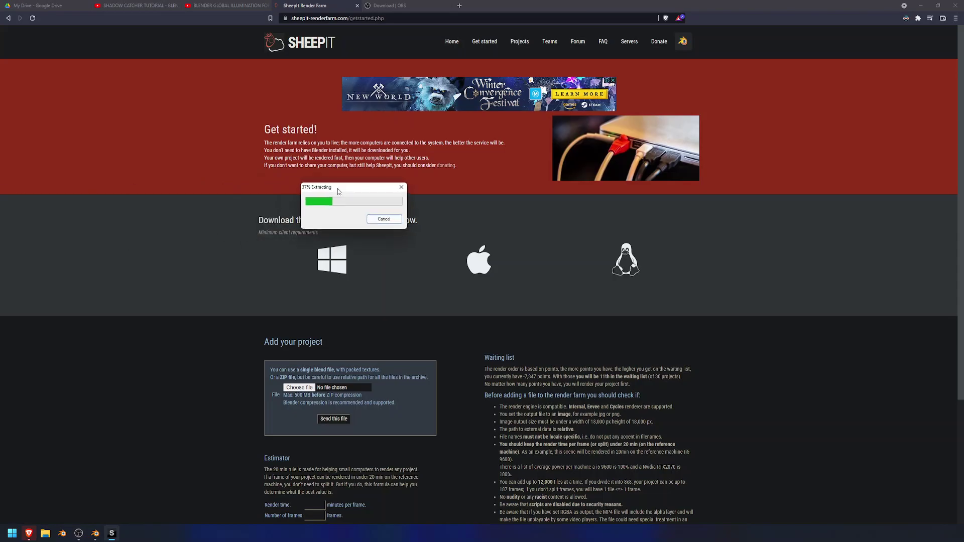
left_click_drag(342, 187, 440, 212)
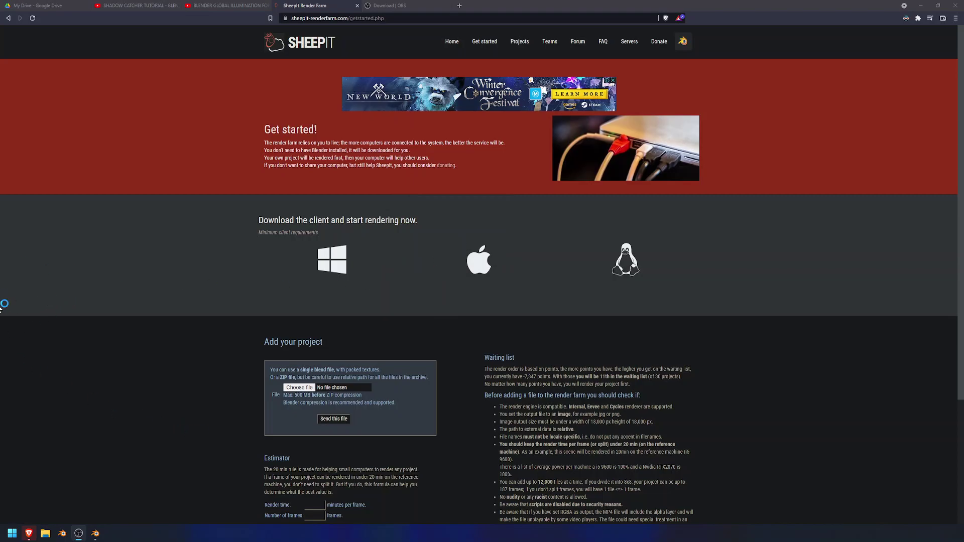
Enter the account username, choose Dark theme, raise priority toward High, and lower memory to about 10
left_click(427, 127)
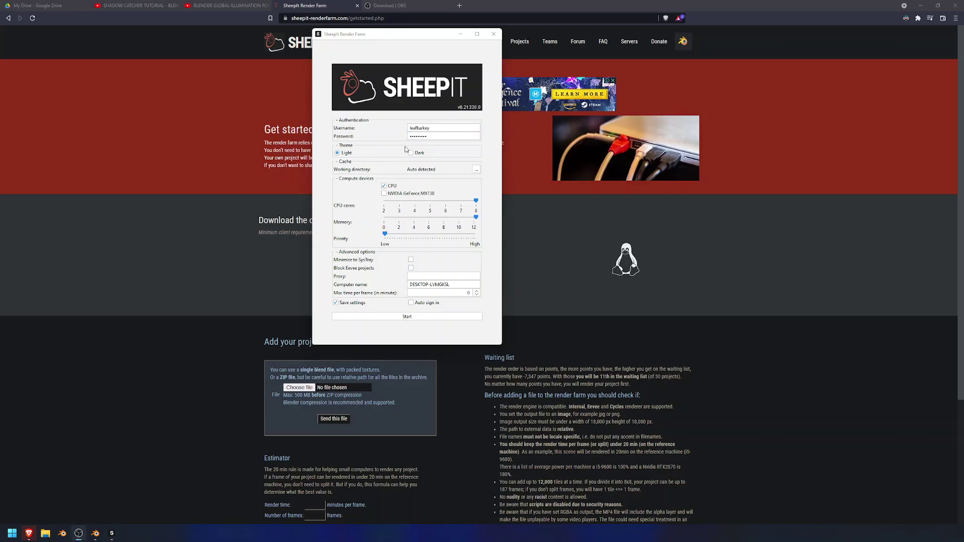
left_click(421, 158)
left_click(418, 153)
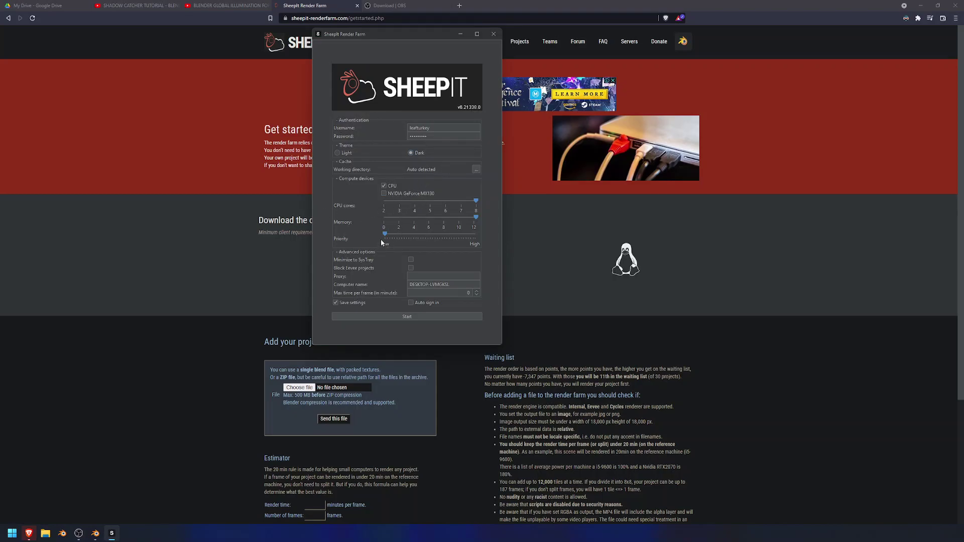
left_click_drag(385, 237, 461, 240)
left_click_drag(457, 240, 460, 203)
Start the client, pause new jobs after the current one, and return to the website
left_click(374, 317)
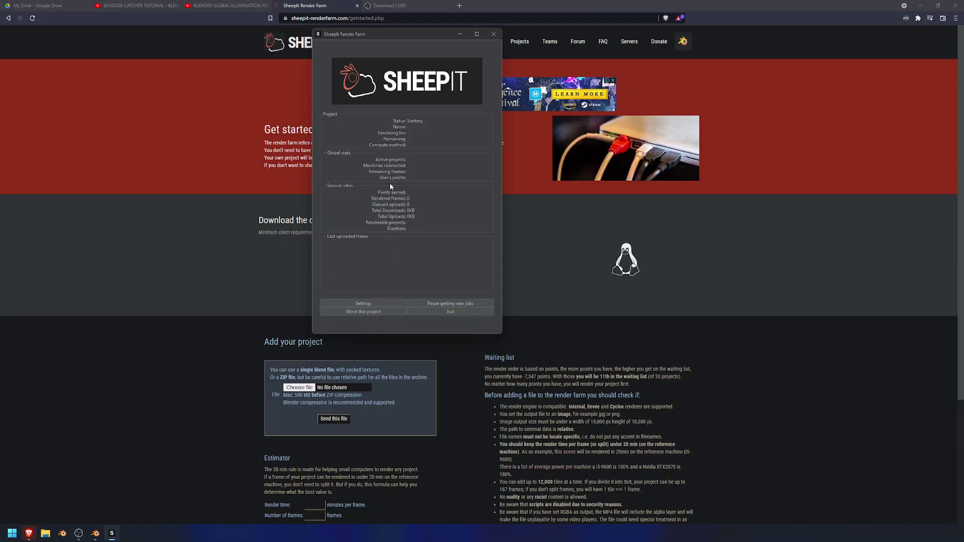
left_click(430, 303)
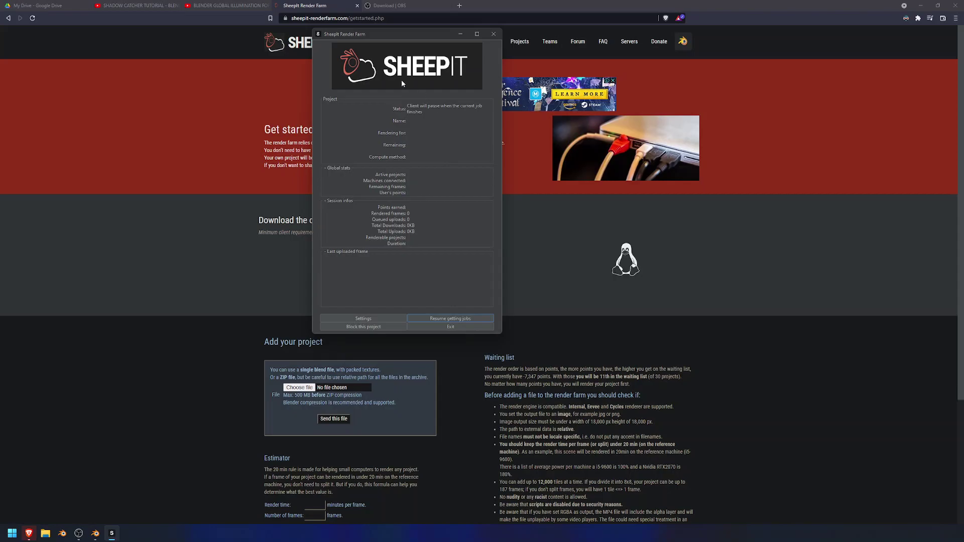
left_click(908, 240)
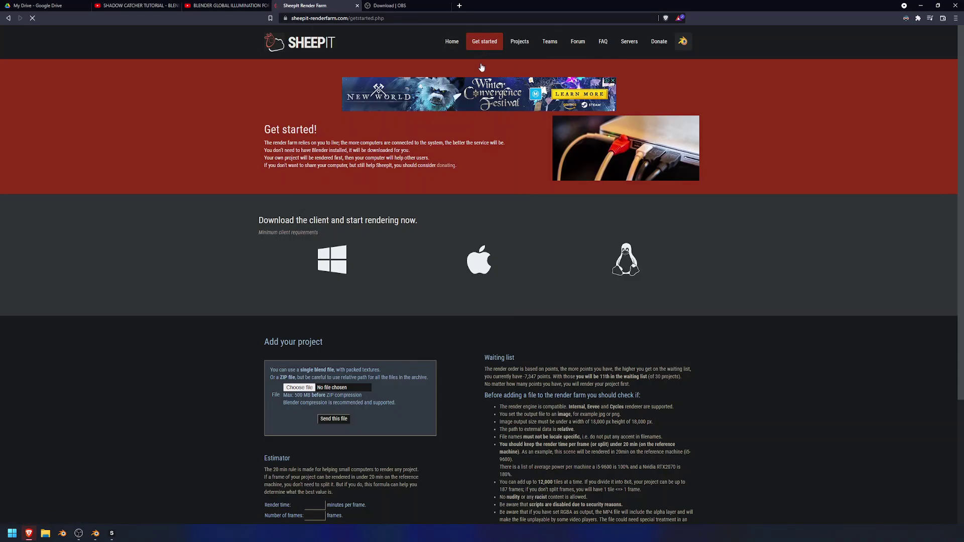
Scroll down to the Add your project upload form
scroll(402, 289, "down", 2)
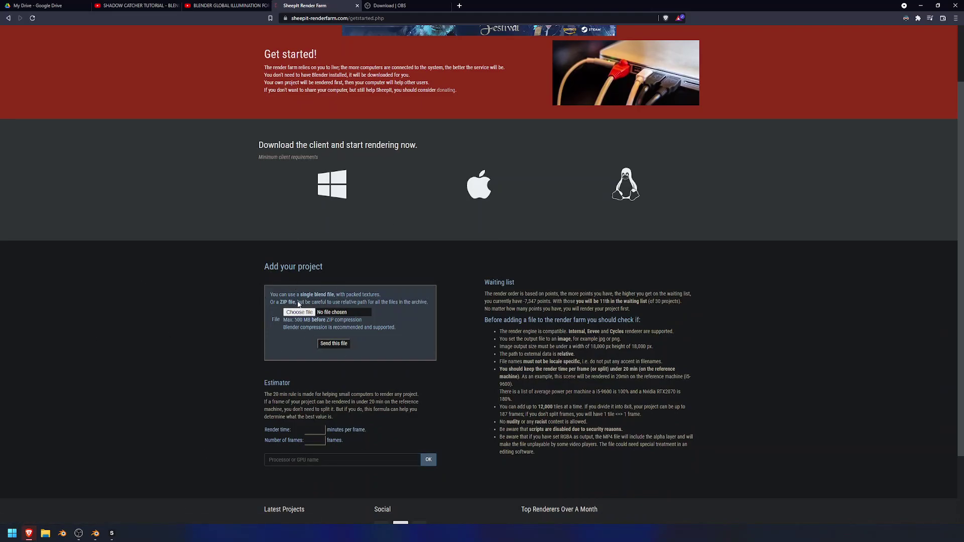
Switch to the car scene in Blender and show its Cycles render settings (frames 14–442, PNG)
left_click(96, 534)
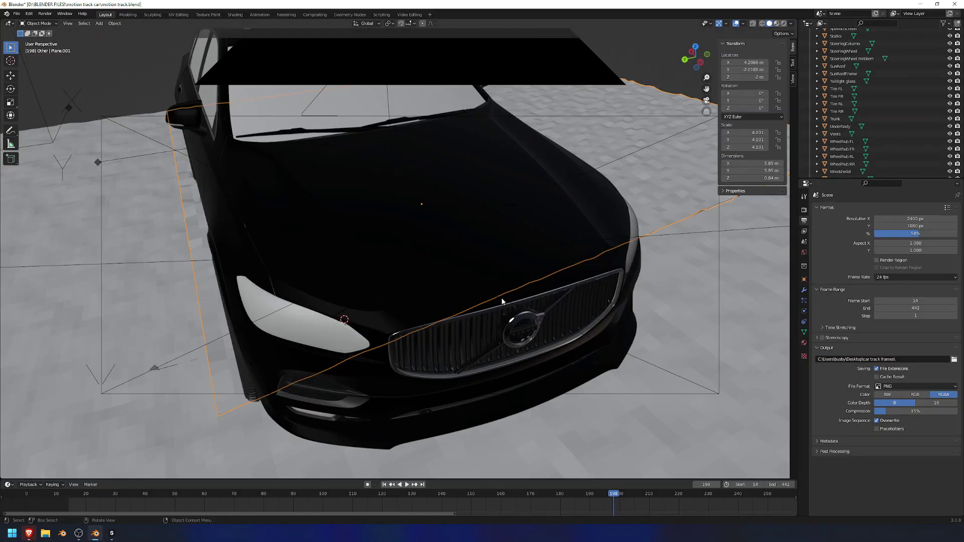
mouse_move(510, 121)
middle_mouse_down()
mouse_move(499, 153)
mouse_move(515, 137)
middle_mouse_up()
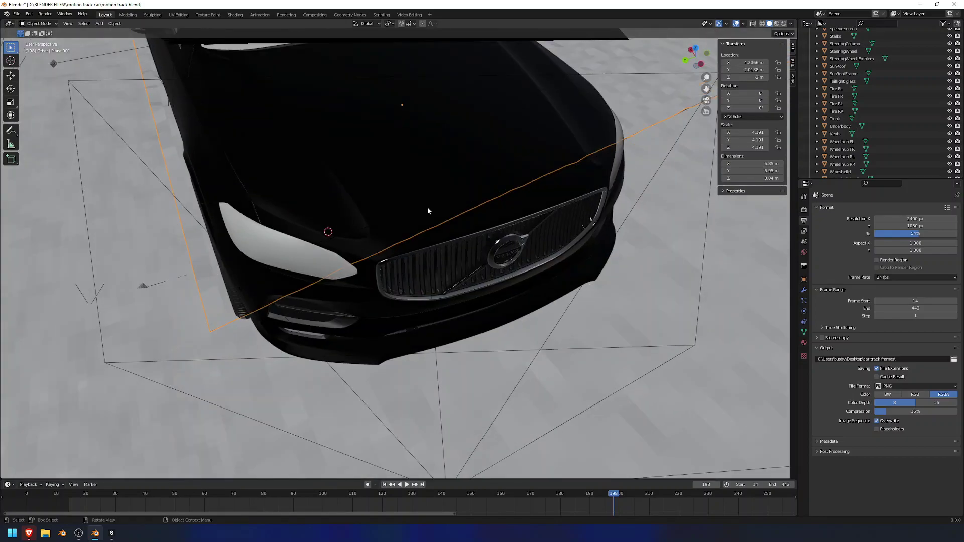
middle_click_drag(426, 207, 426, 203)
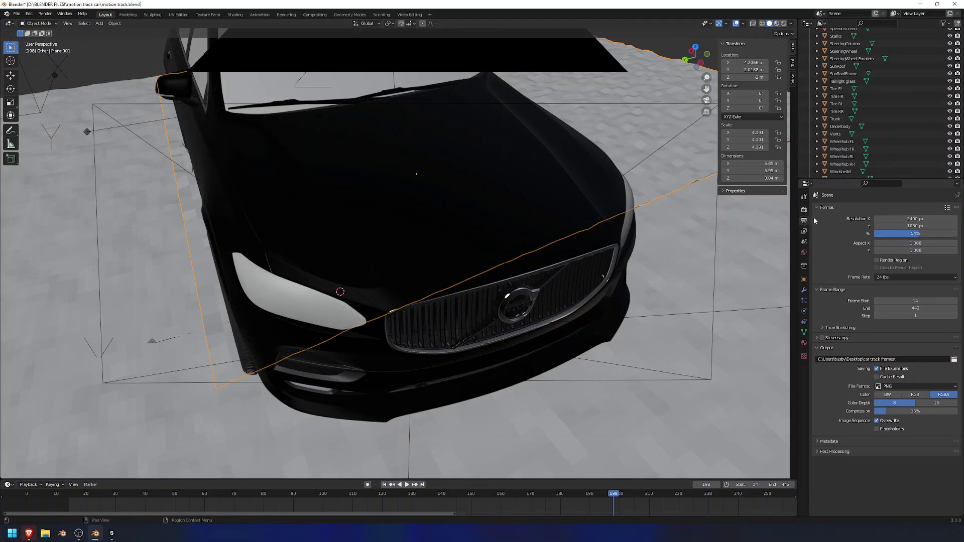
left_click(804, 209)
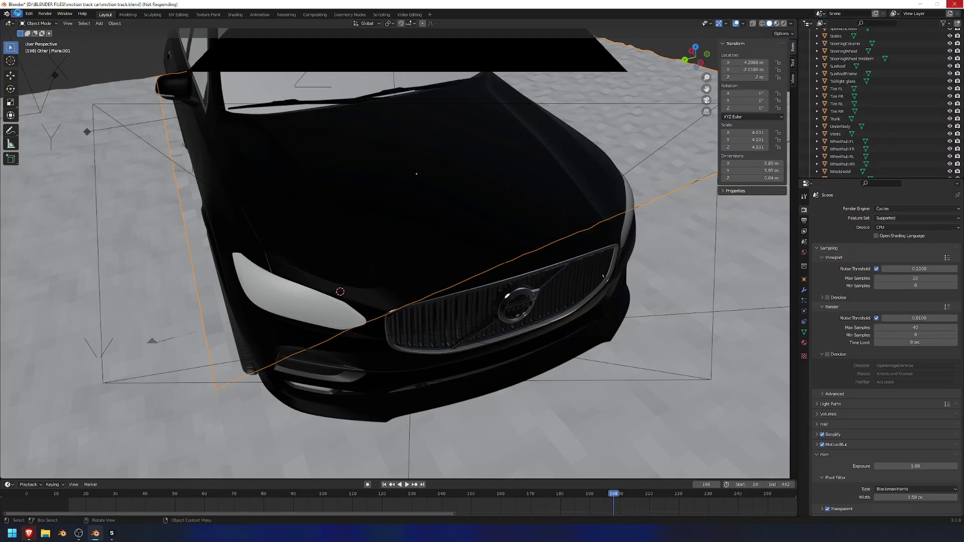
left_click(17, 13)
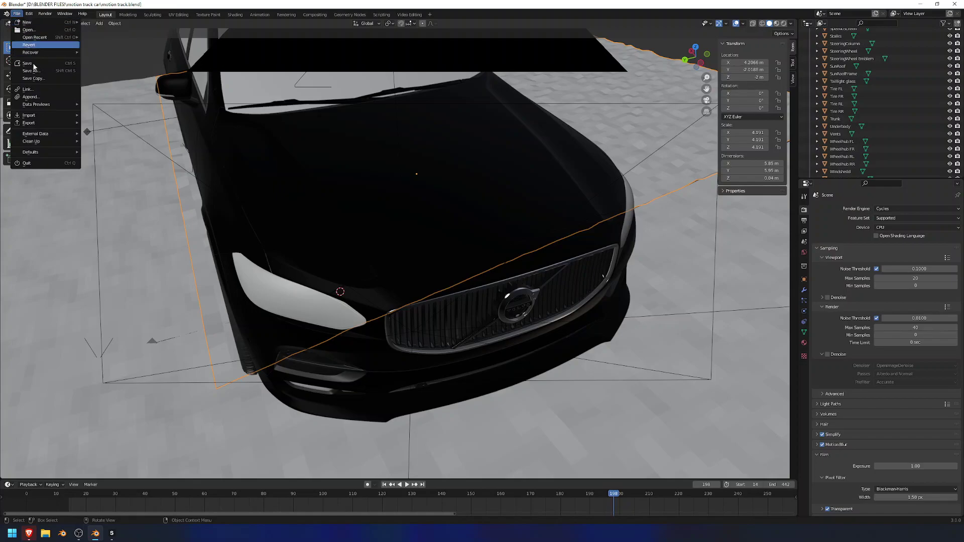
Pack all external resources into the .blend and enable Automatically Pack Resources
mouse_move(53, 137)
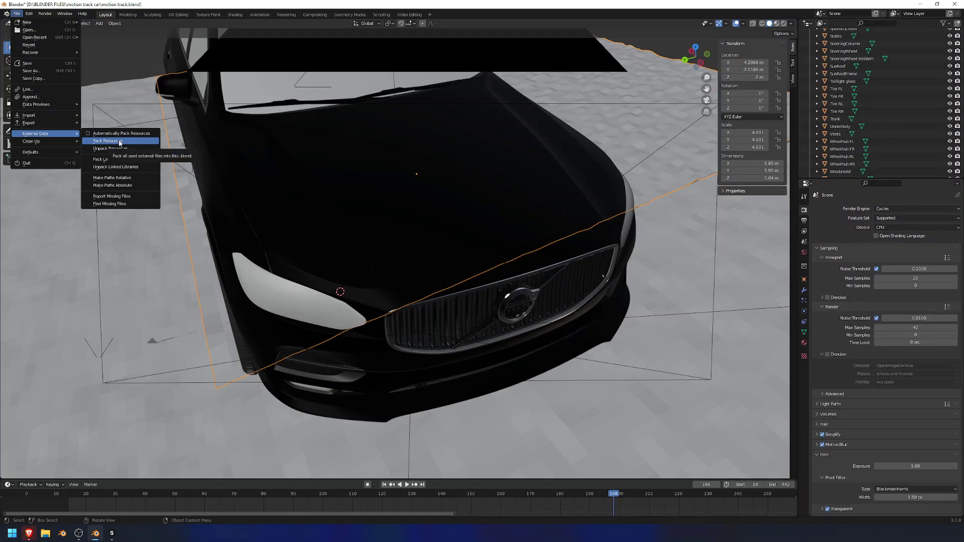
left_click(119, 141)
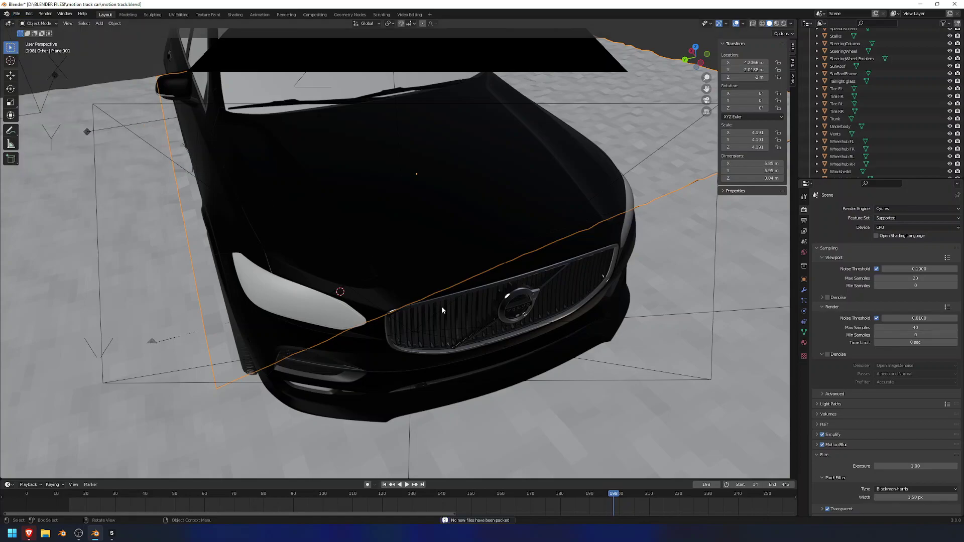
left_click(17, 14)
mouse_move(72, 133)
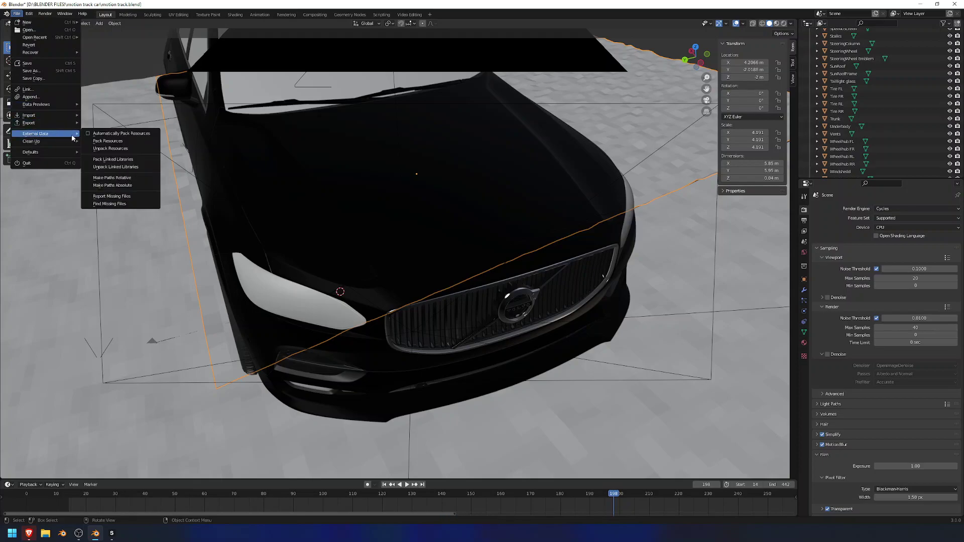
left_click(122, 135)
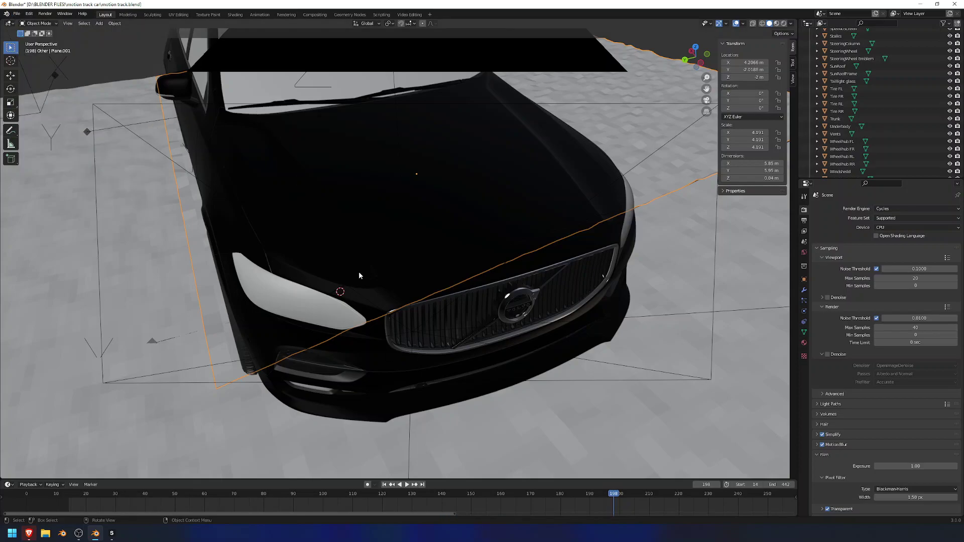
Close Blender, dismissing the save prompt
middle_click_drag(427, 264, 462, 302, "shift")
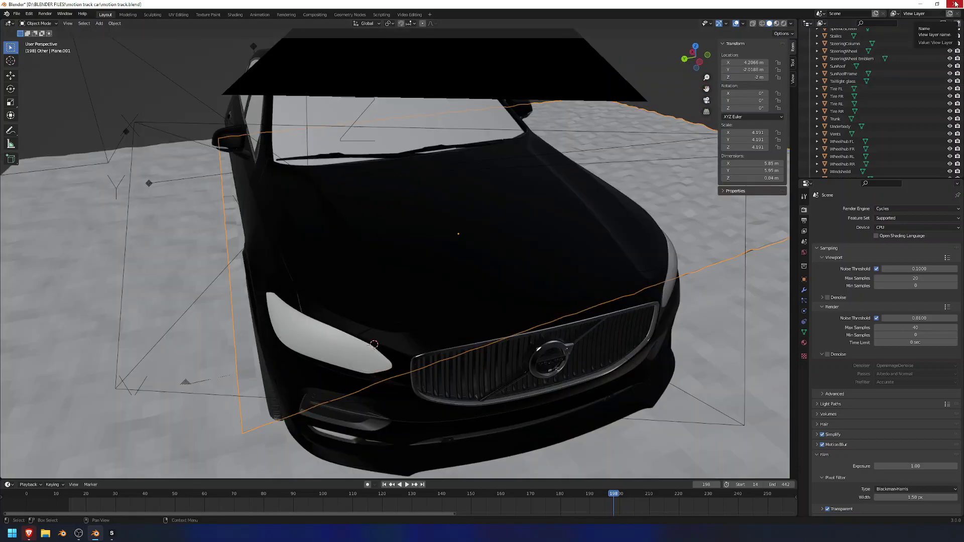
left_click(955, 4)
left_click(450, 282)
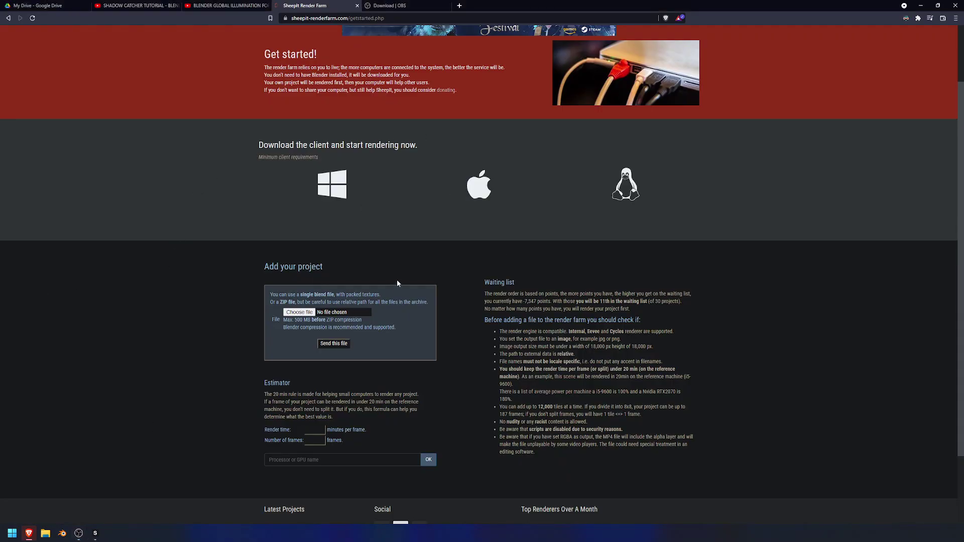
Choose motion track.blend from Documents > motion track car and send it for upload
scroll(413, 133, "up", 2)
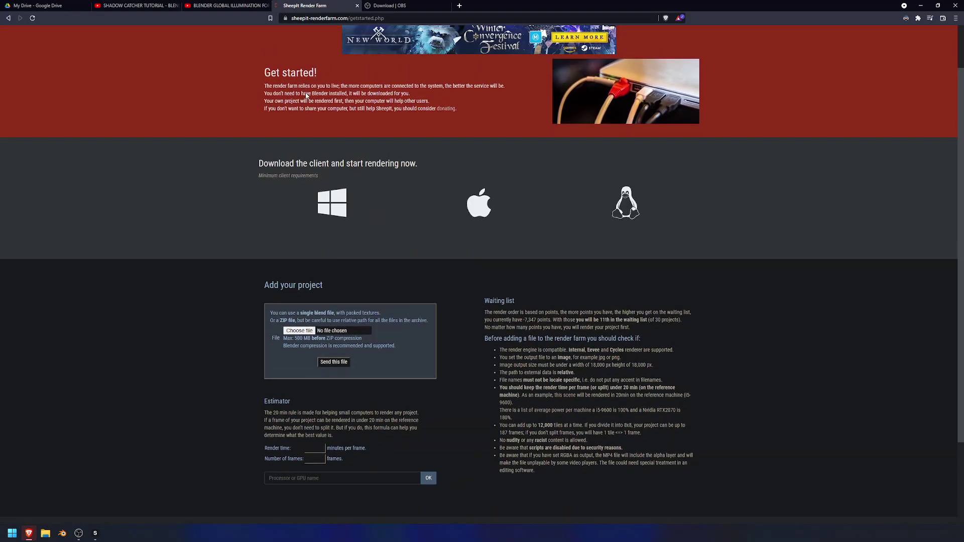
scroll(412, 132, "down", 3)
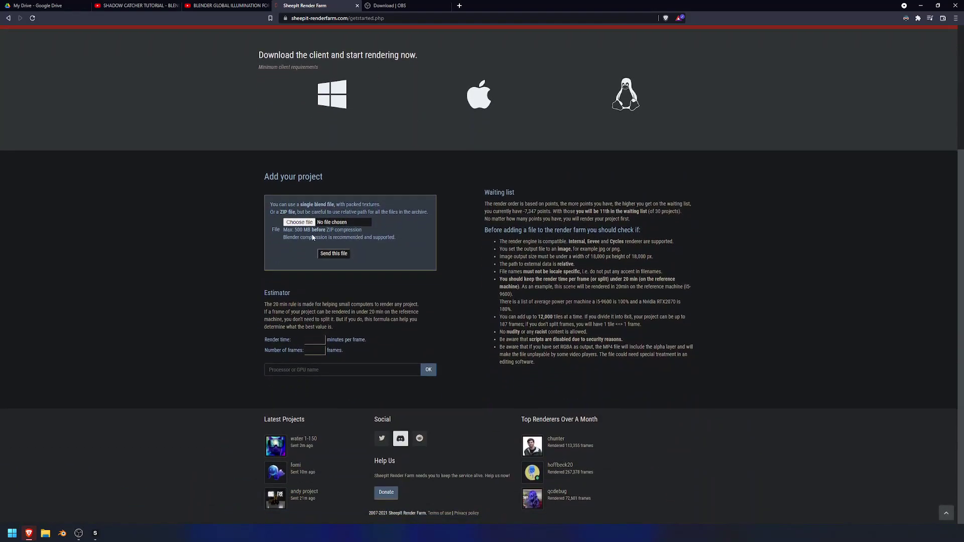
left_click(299, 222)
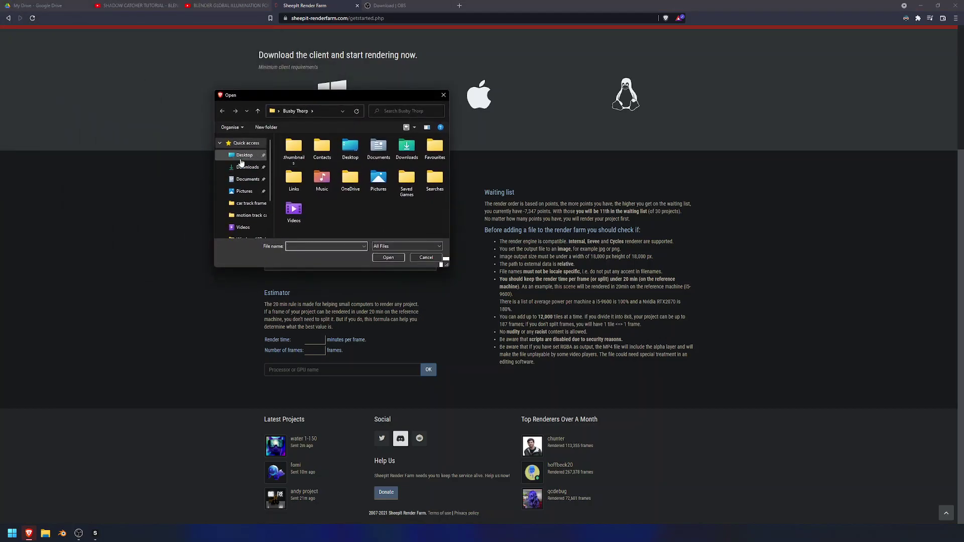
left_click(243, 156)
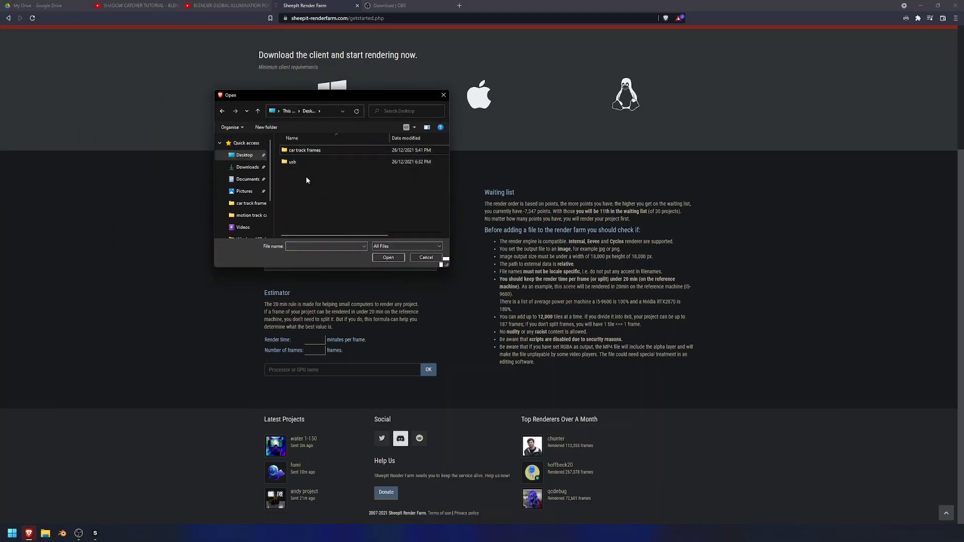
left_click(245, 180)
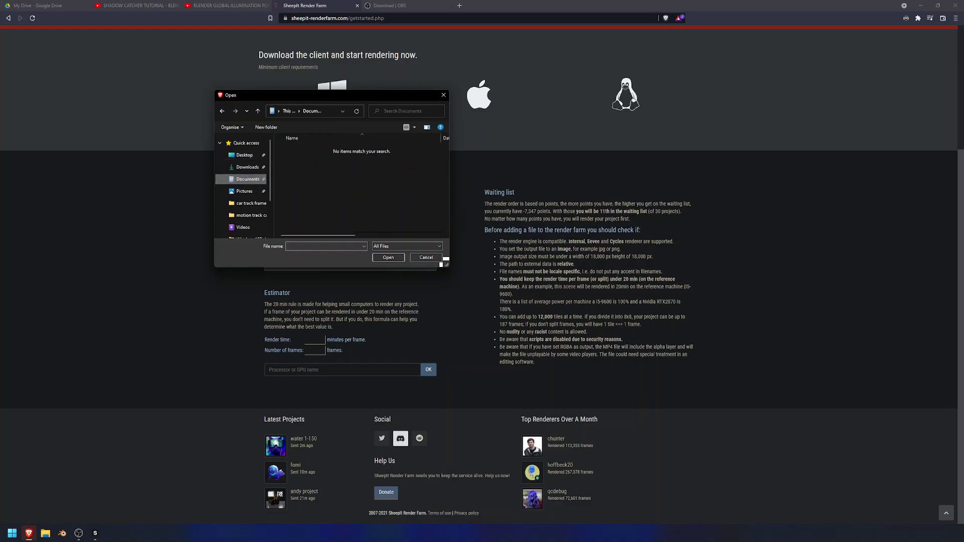
left_click(251, 215)
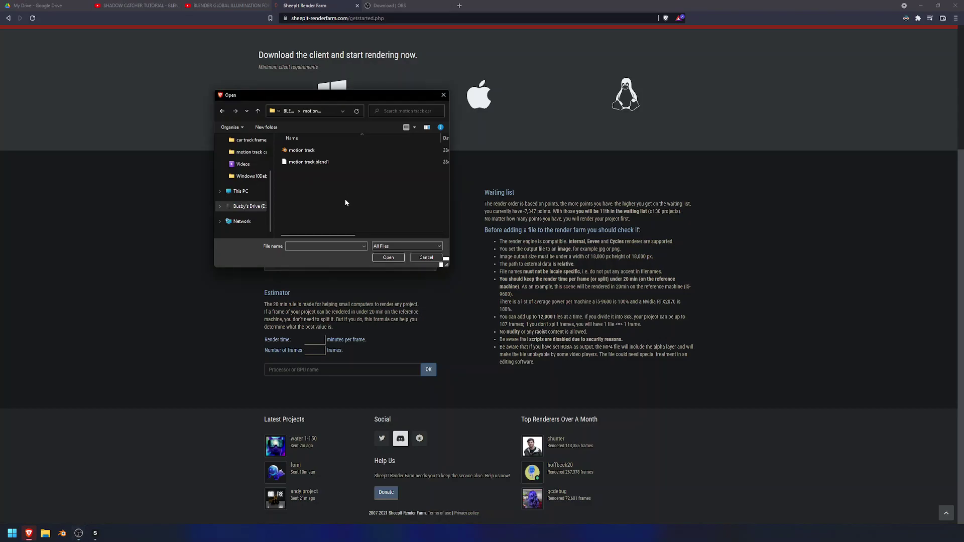
double_click(311, 150)
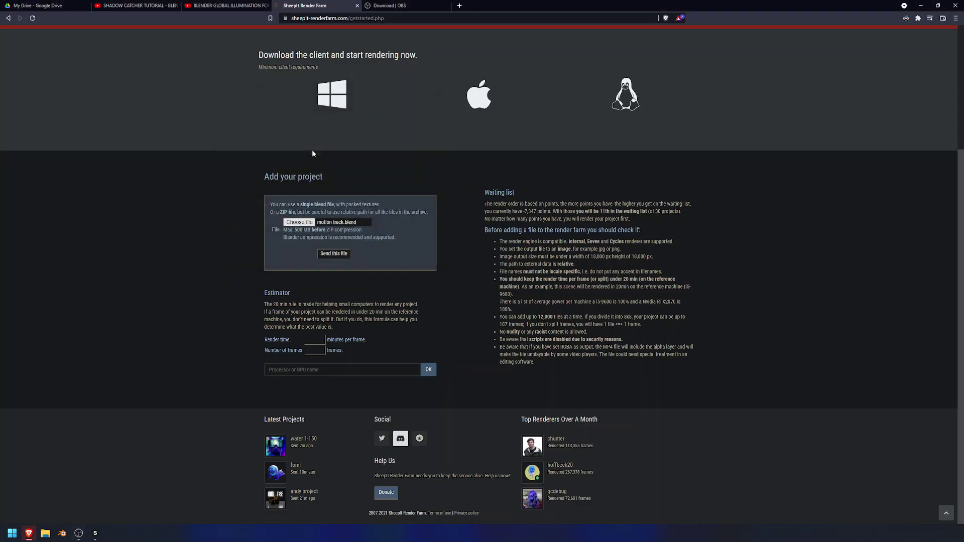
left_click(331, 254)
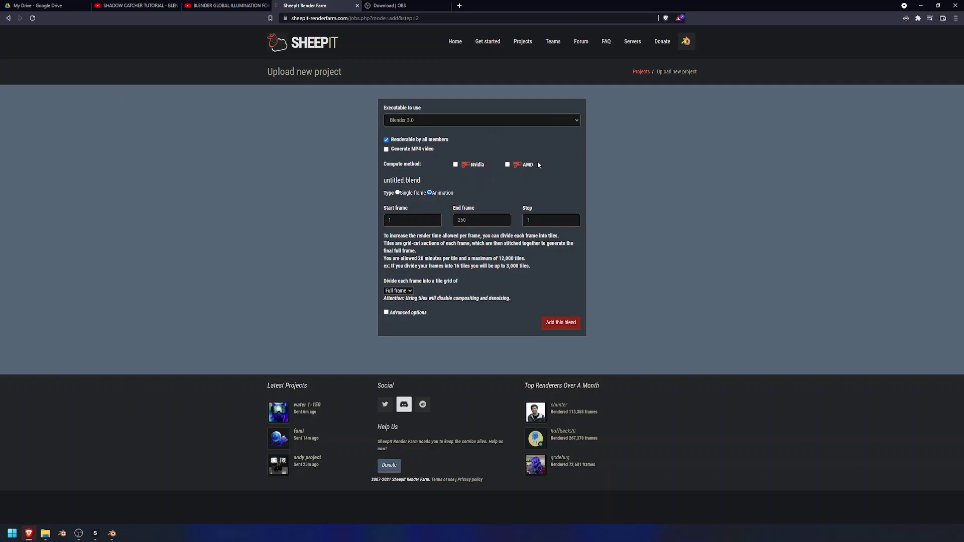
Select Nvidia as the compute method and keep Blender 3.0 as the executable
left_click(478, 167)
left_click(544, 120)
left_click(392, 133)
Keep Full frame as the tile grid and leave the advanced options hidden
left_click(400, 290)
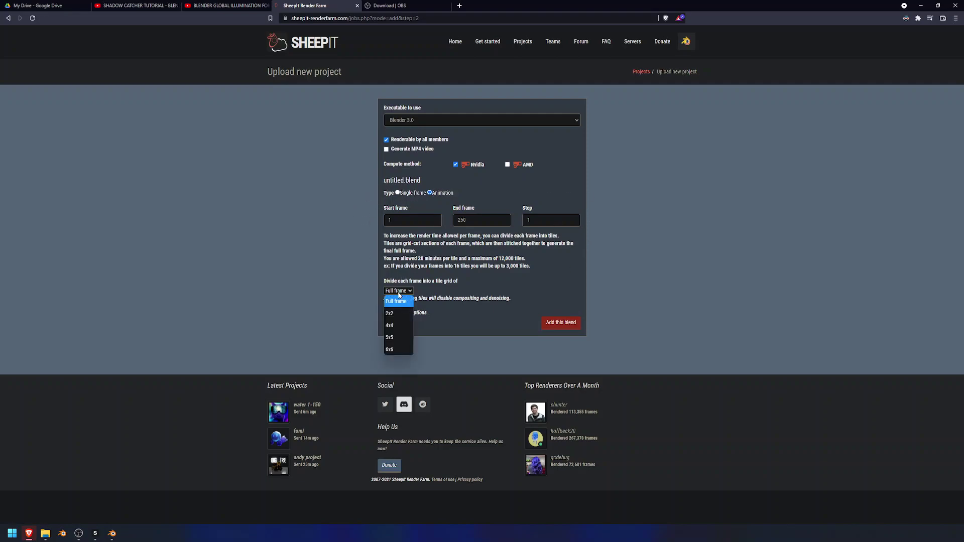
left_click(399, 300)
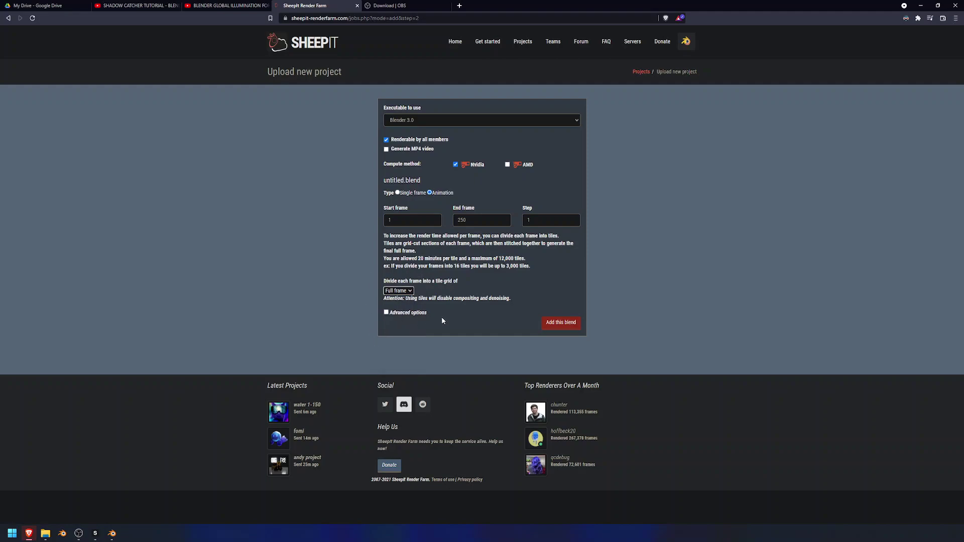
left_click(403, 291)
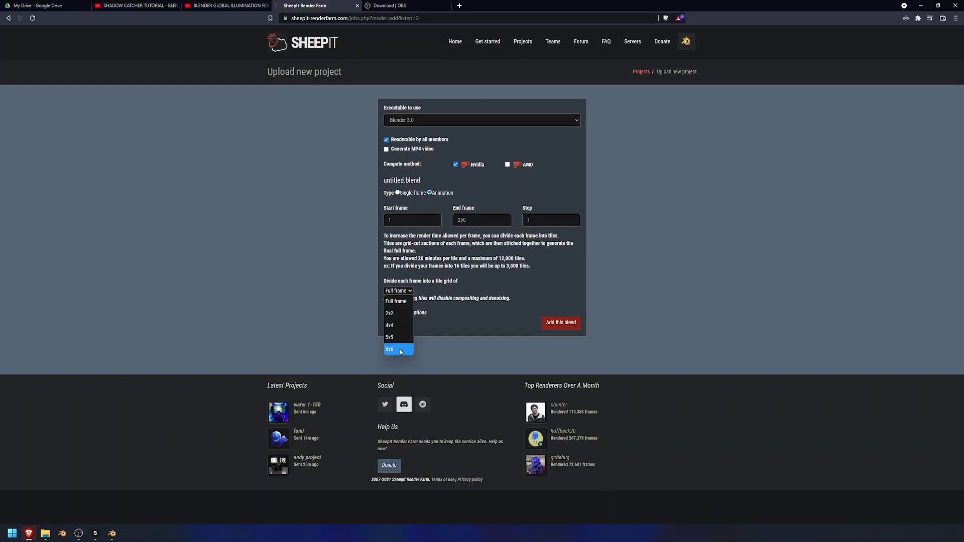
left_click(411, 301)
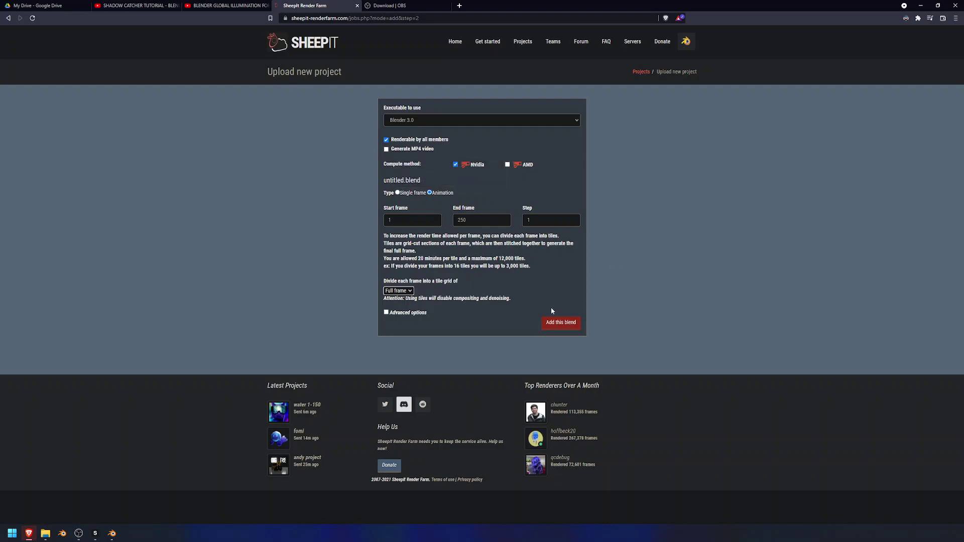
left_click(386, 312)
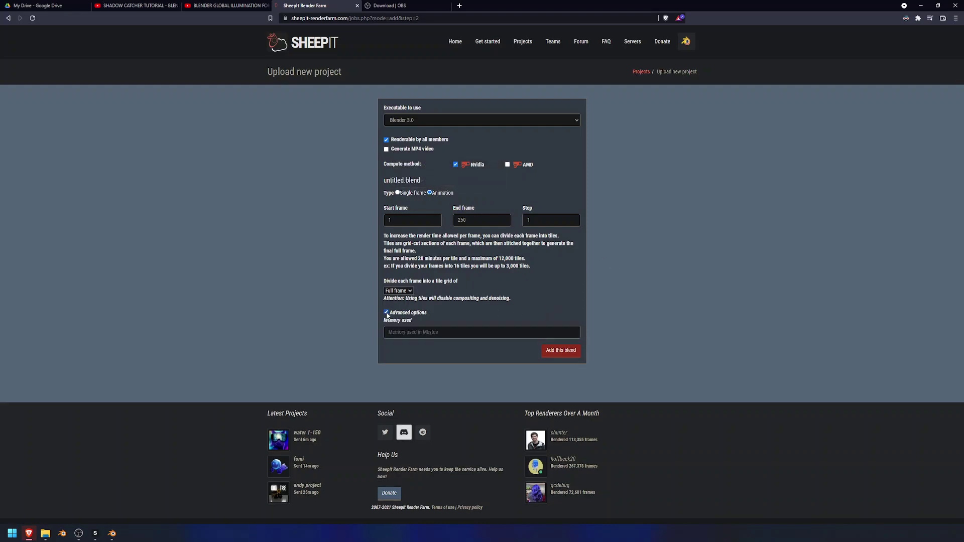
left_click(386, 313)
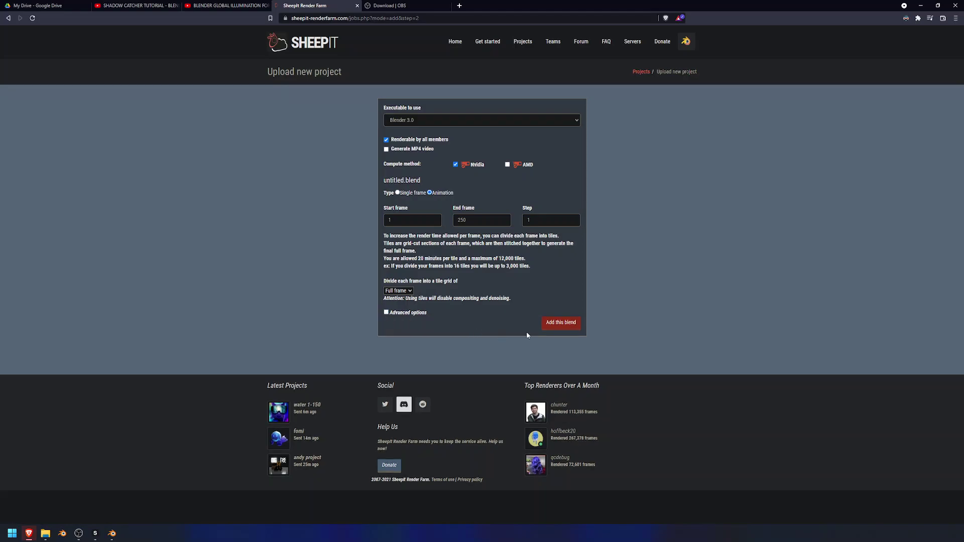
Submit untitled.blend as a new project and wait for its administration page with 250 frames queued
left_click(556, 327)
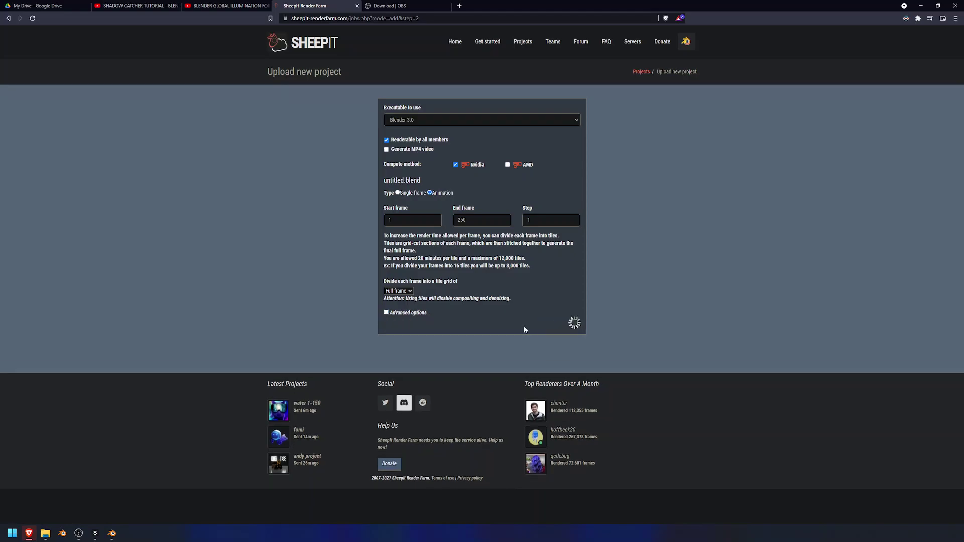